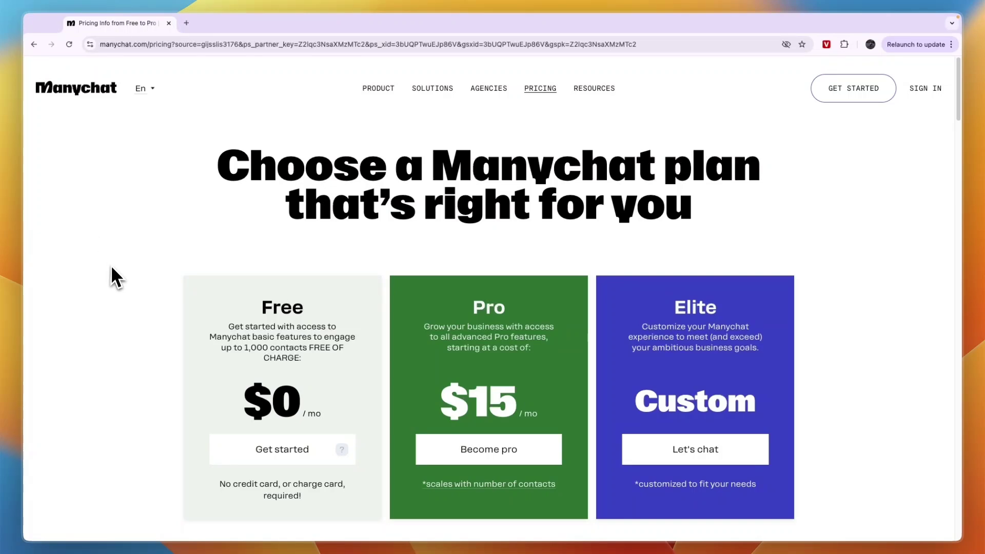
scroll(117, 254, "down", 2)
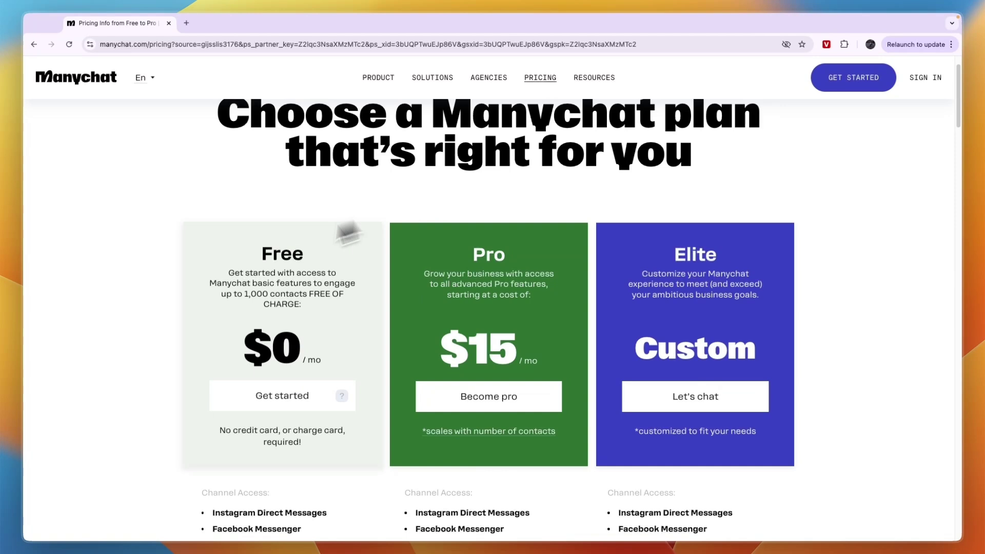
scroll(255, 241, "up", 2)
scroll(327, 259, "down", 2)
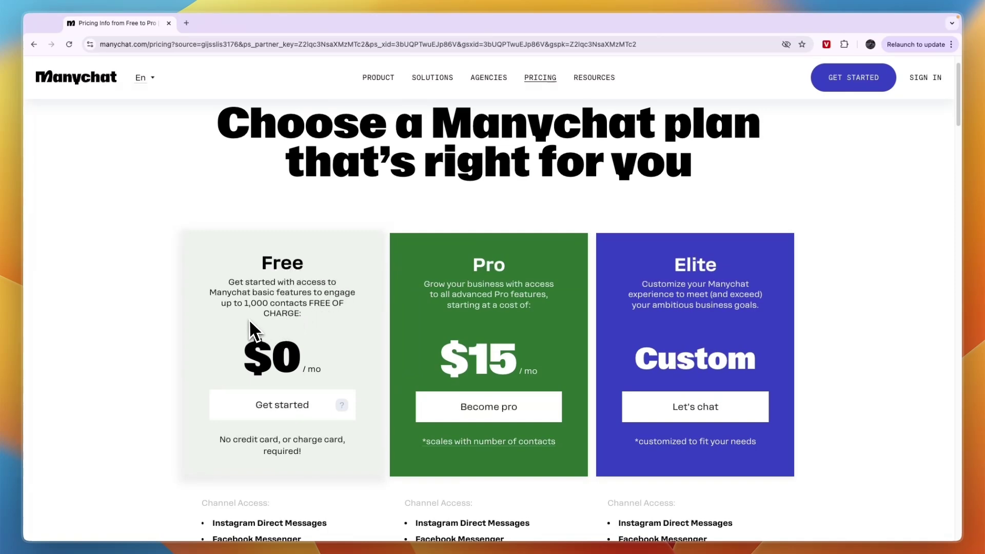
left_click_drag(245, 303, 307, 303)
scroll(279, 323, "down", 5)
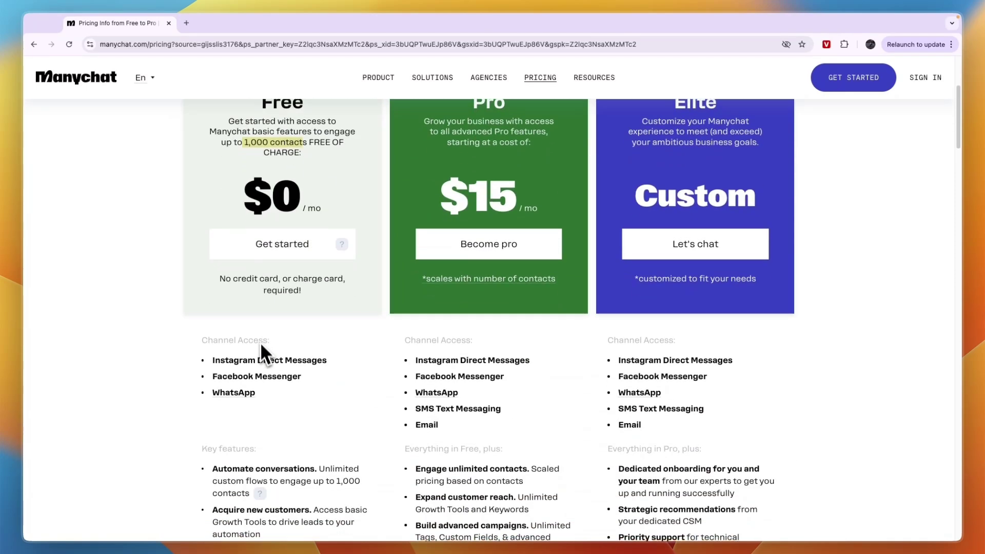
Start a Free-plan signup with Instagram as the channel and submit the email for verification
mouse_move(212, 360)
left_mouse_down()
mouse_move(331, 373)
mouse_move(213, 376)
mouse_move(228, 397)
left_mouse_up()
left_click(183, 395)
scroll(183, 395, "down", 1)
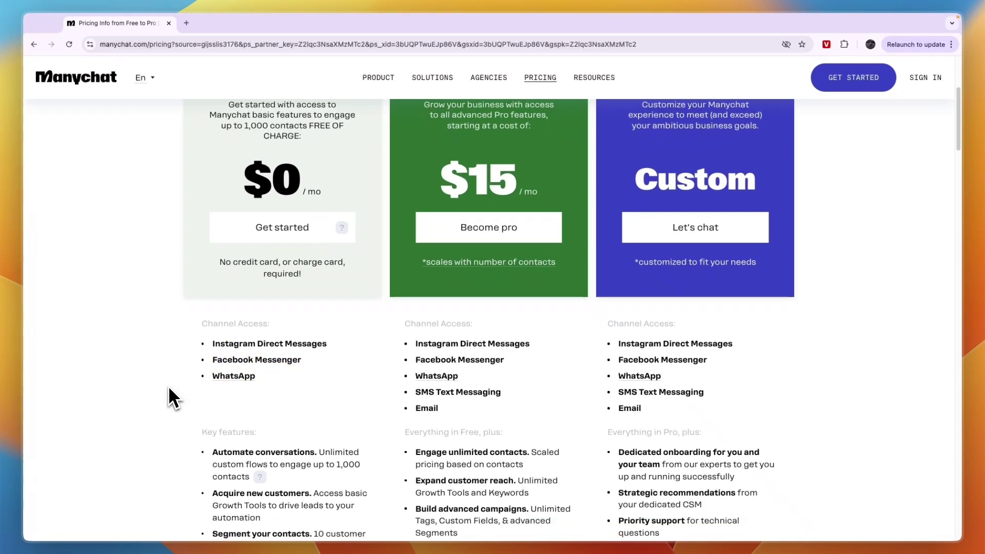
scroll(213, 414, "up", 3)
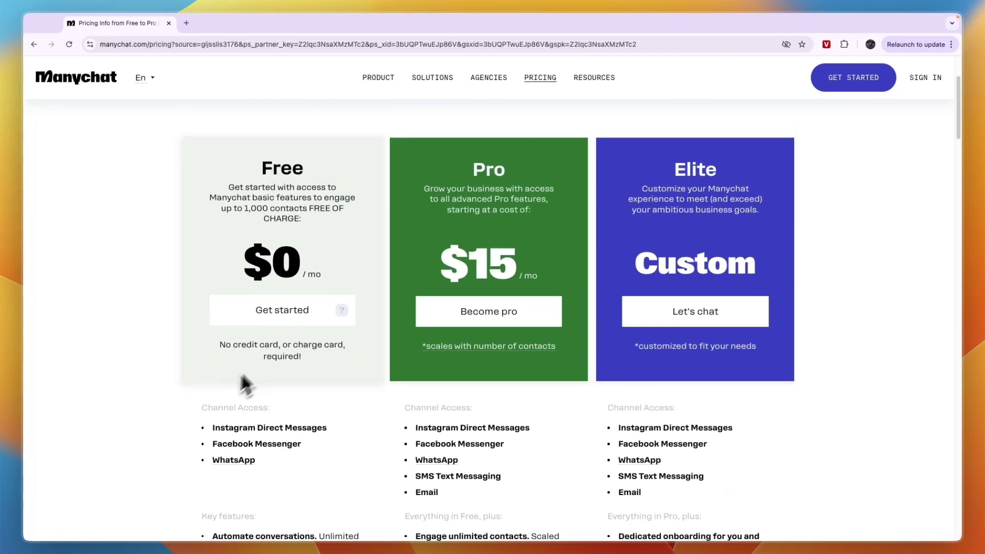
left_click(282, 318)
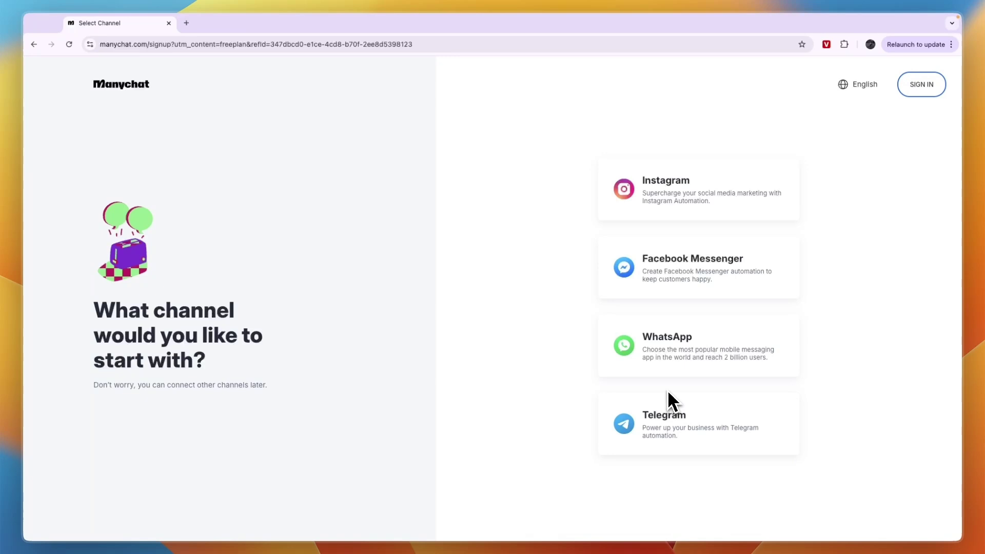
left_click(661, 216)
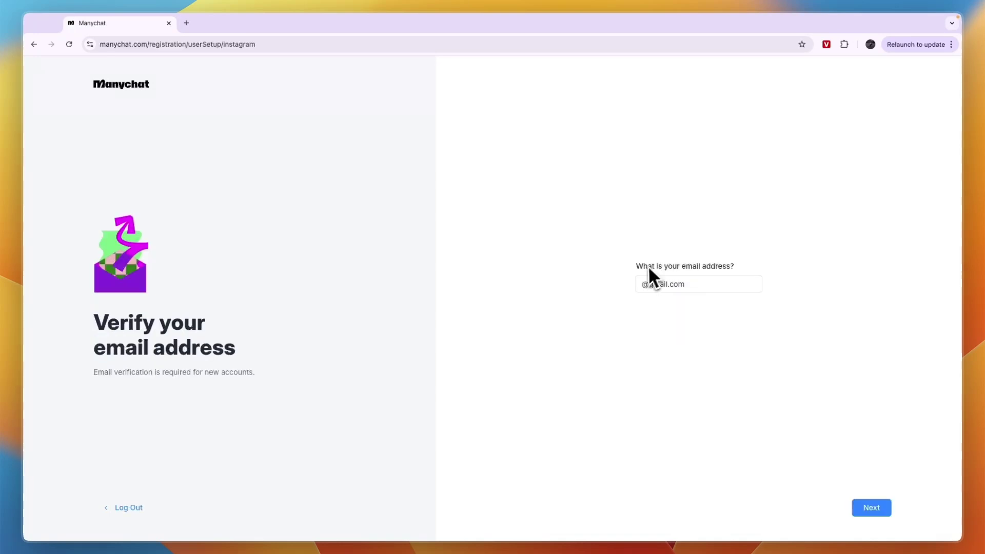
left_click_drag(638, 267, 739, 270)
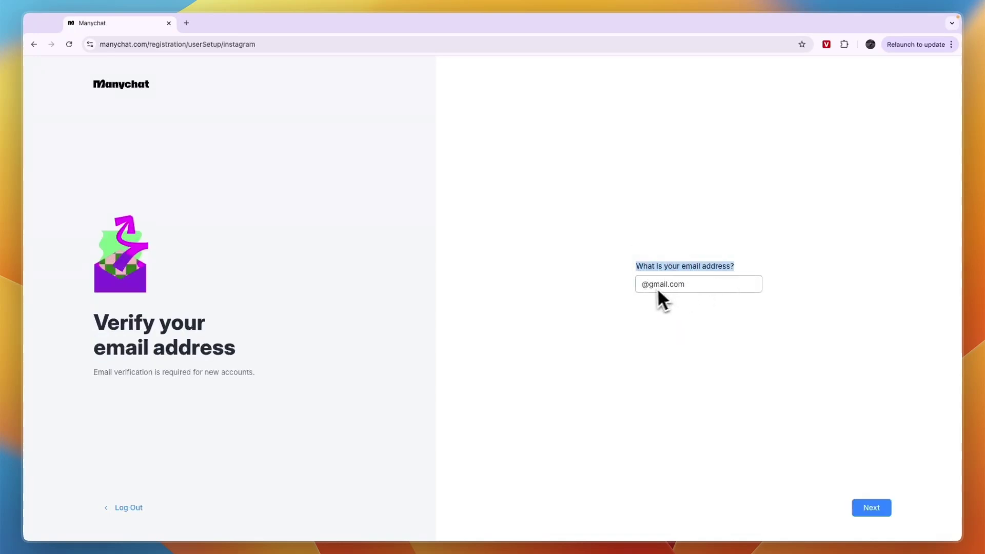
left_click(642, 285)
key("Return")
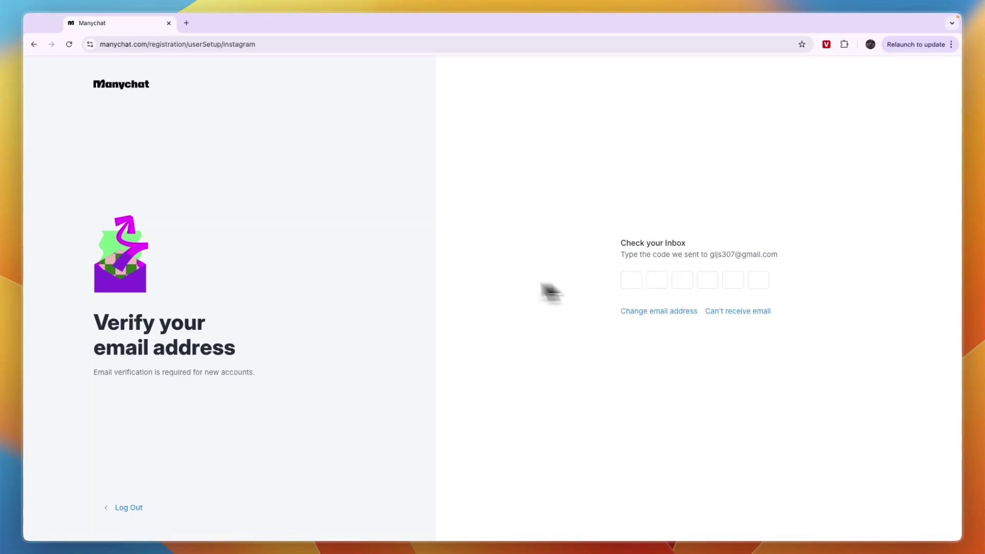
Set the company type to Solopreneur / Freelancer and continue
left_click_drag(533, 103, 666, 97)
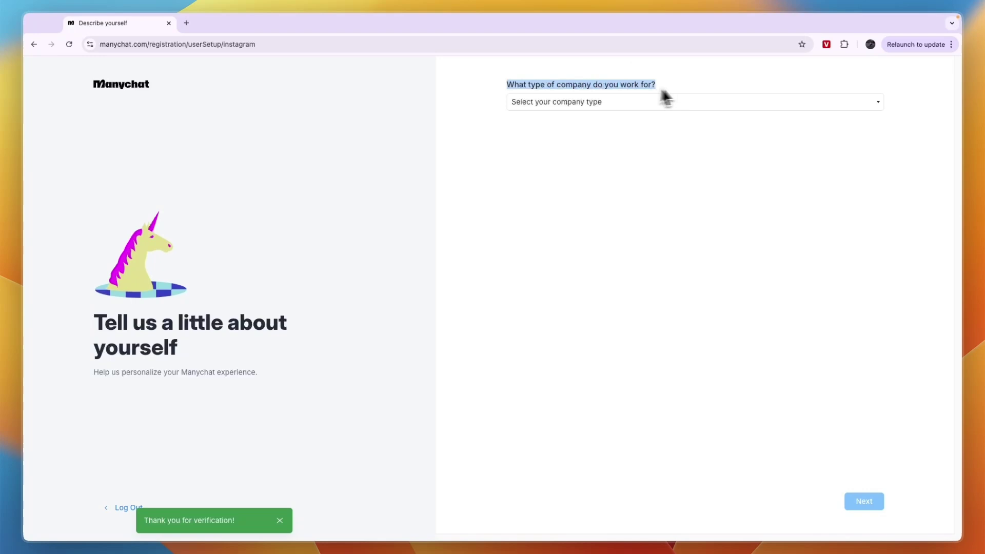
left_click(667, 101)
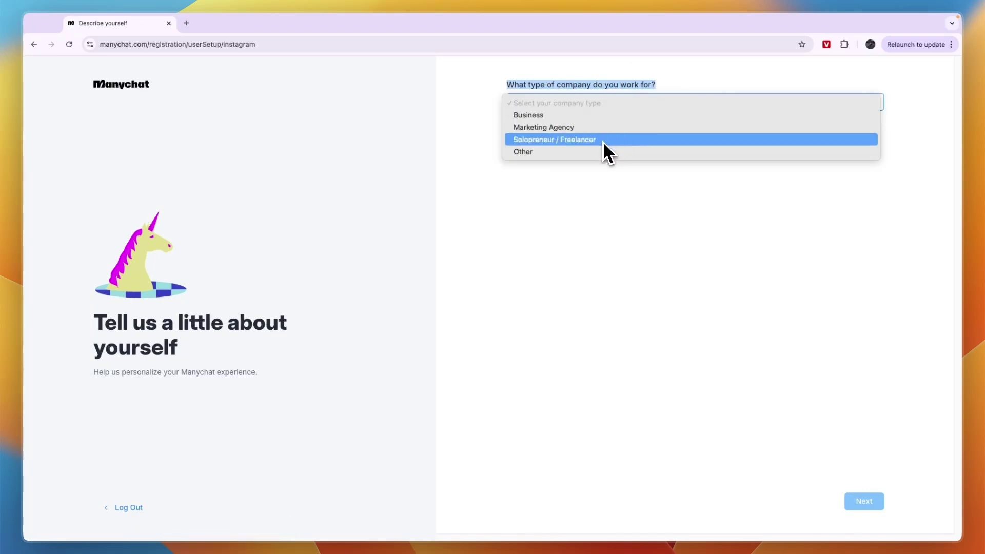
left_click(577, 139)
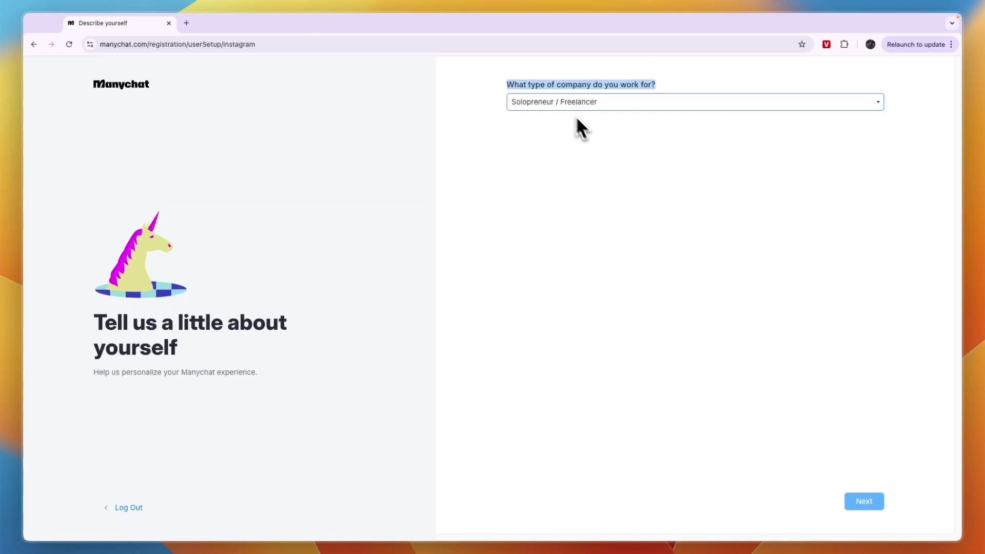
left_click(864, 502)
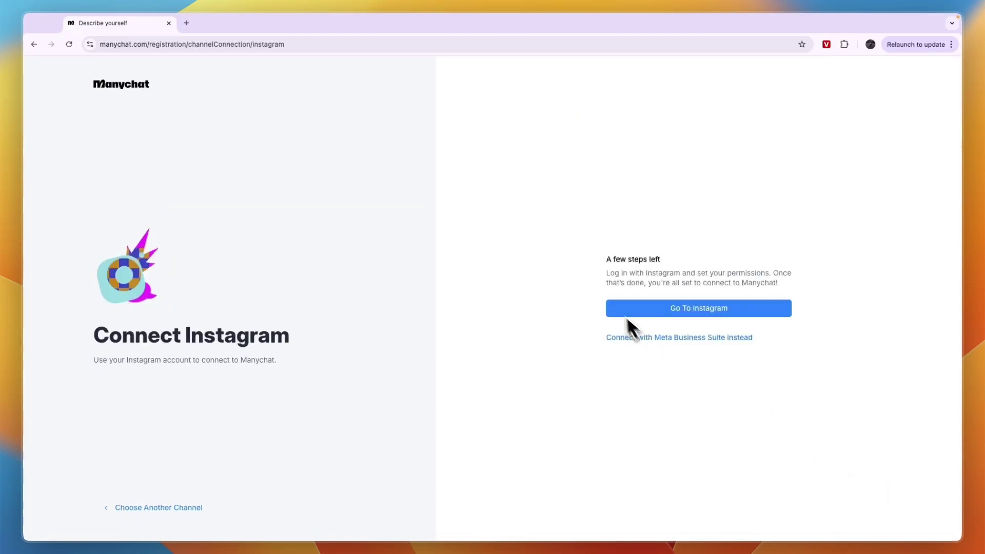
Read the 'A few steps left' instructions about logging in with Instagram
double_click(677, 261)
left_click(636, 288)
left_click_drag(607, 274, 687, 277)
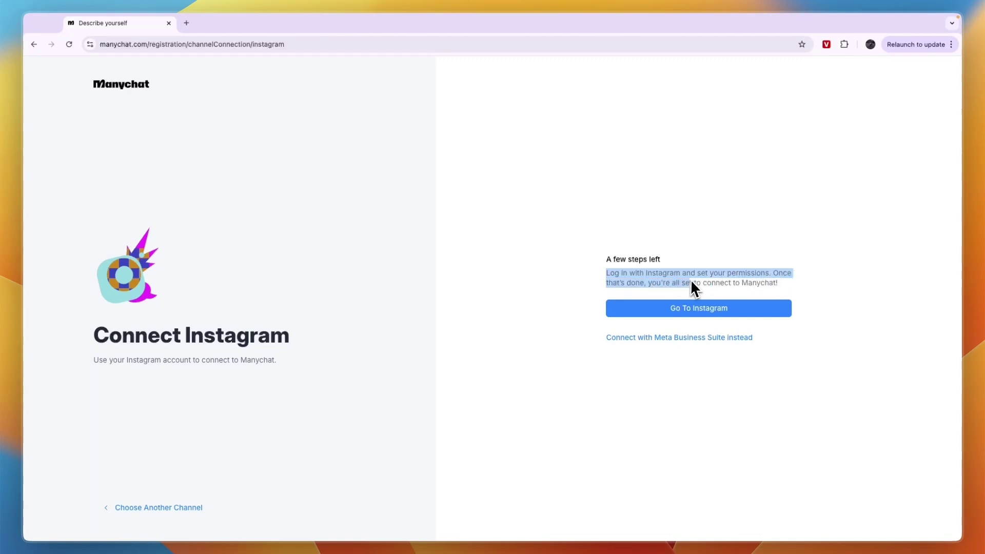
left_click_drag(775, 274, 735, 283)
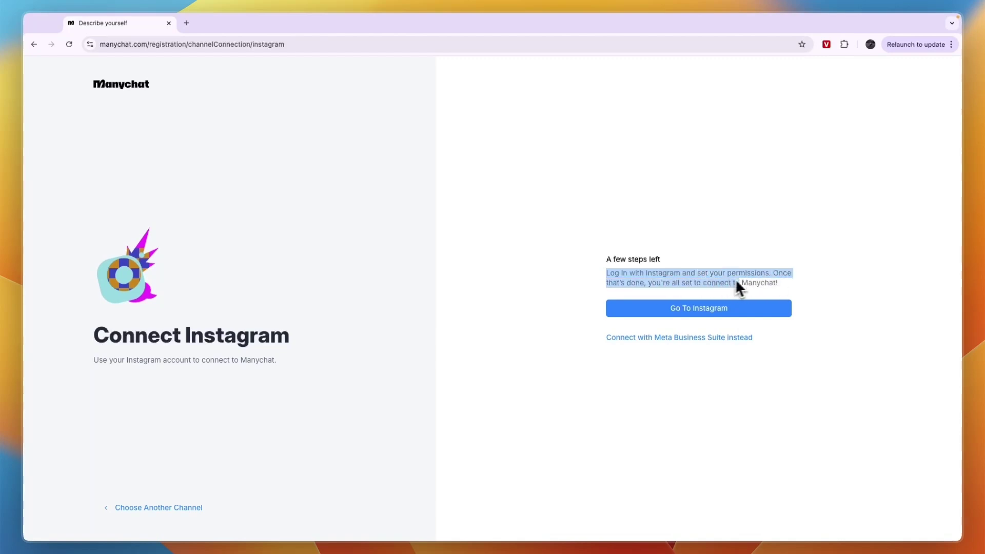
left_click(779, 282)
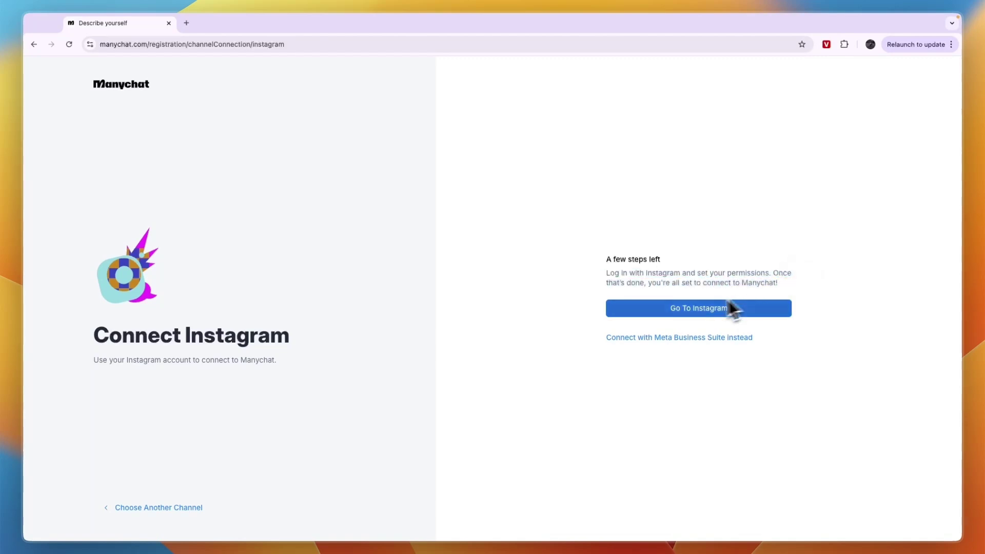
Switch the Instagram account to Business, category Product/service, without public contact info
left_click(695, 308)
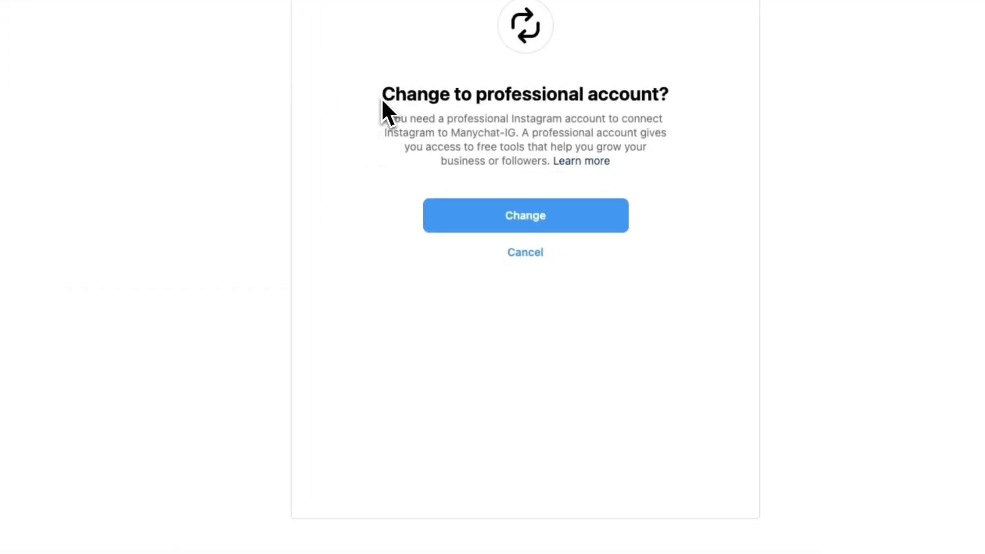
left_click_drag(385, 97, 670, 133)
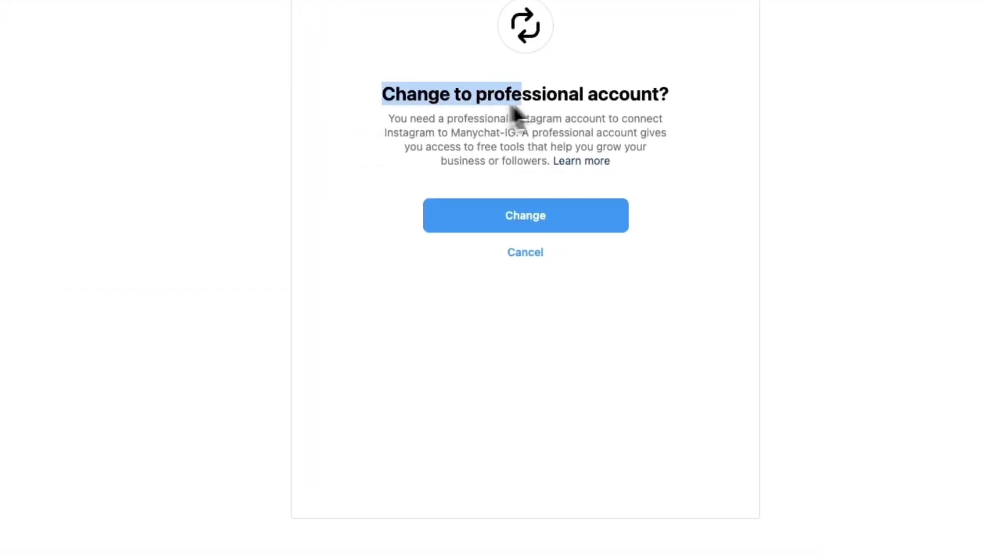
left_click(528, 216)
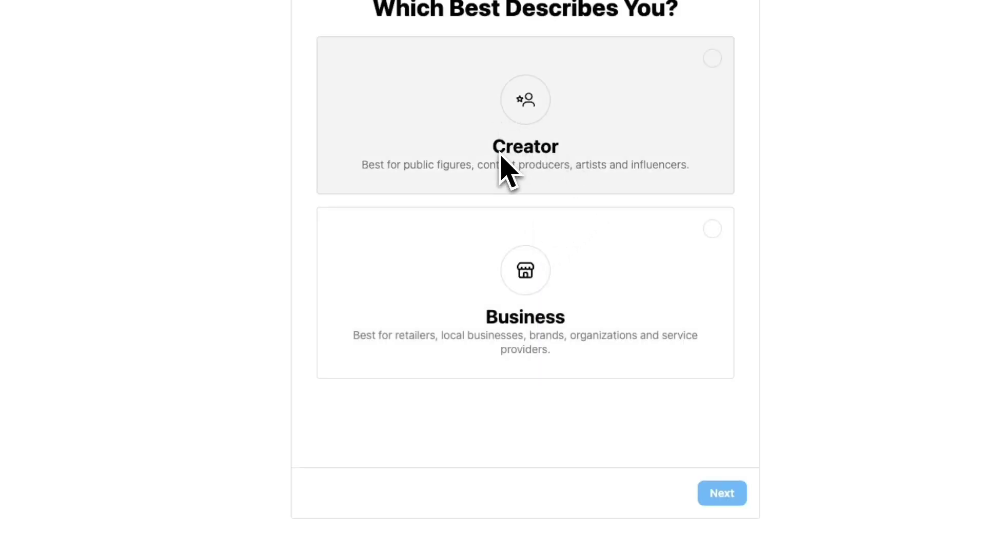
left_click(496, 304)
left_click(690, 446)
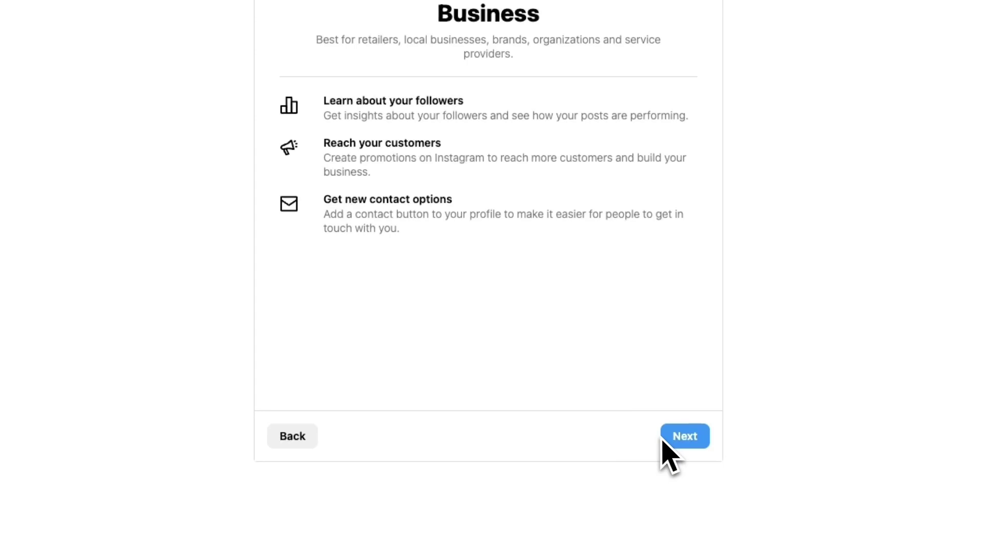
left_click(684, 437)
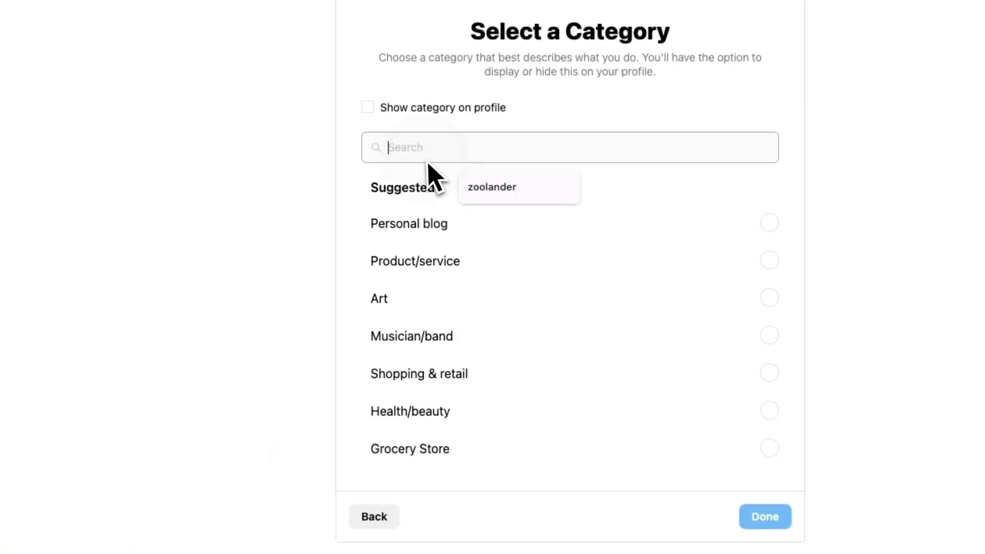
left_click(427, 261)
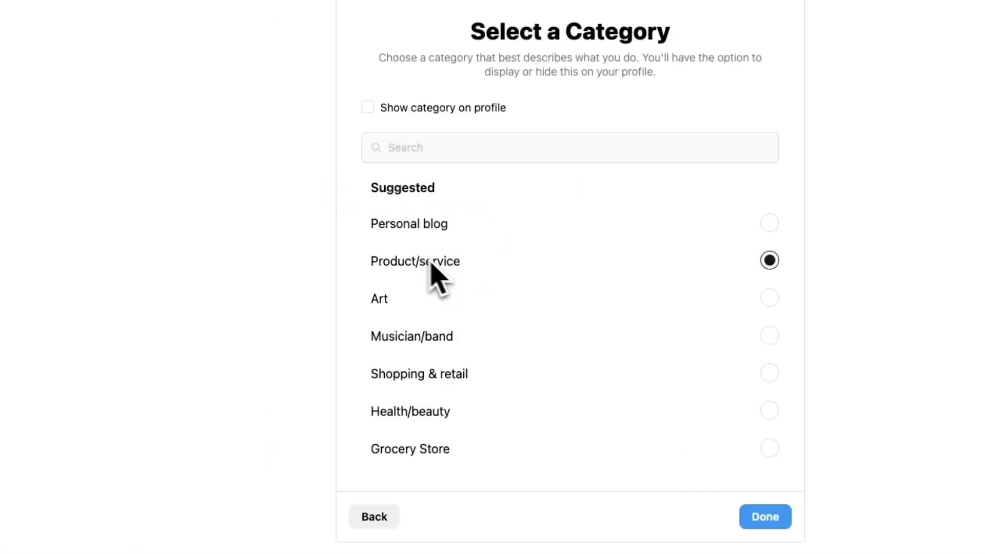
left_click(765, 516)
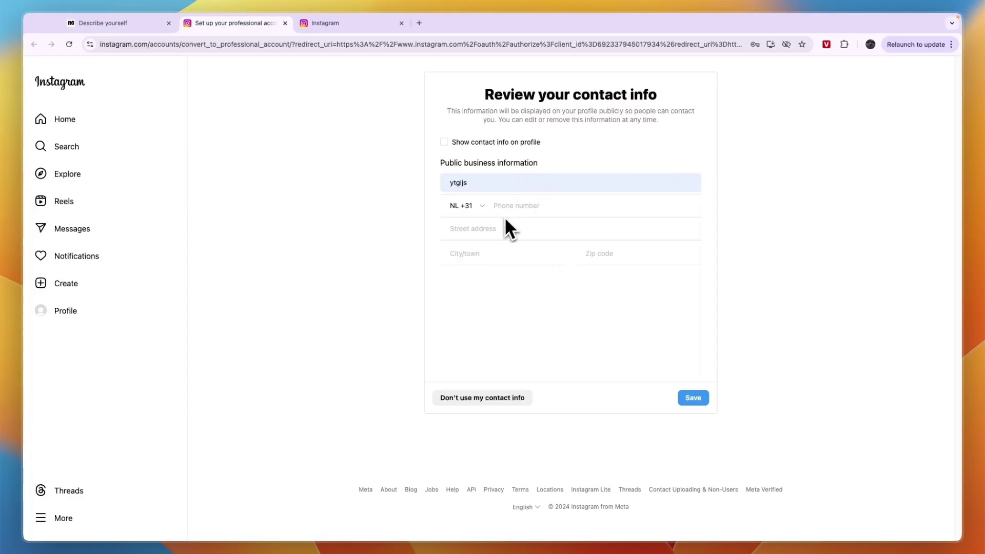
left_click(482, 398)
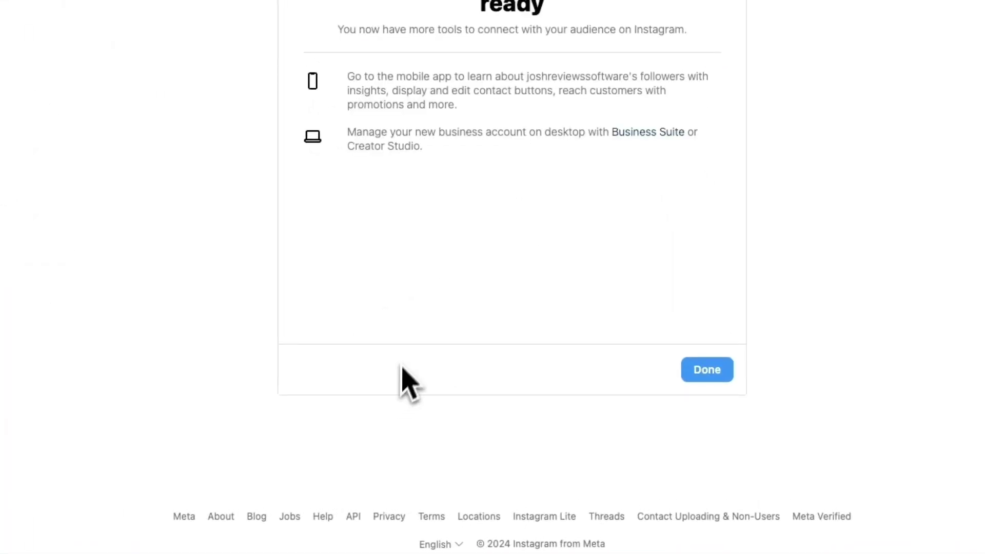
Finish the Instagram professional setup so Manychat shows the connection success page
left_click(690, 376)
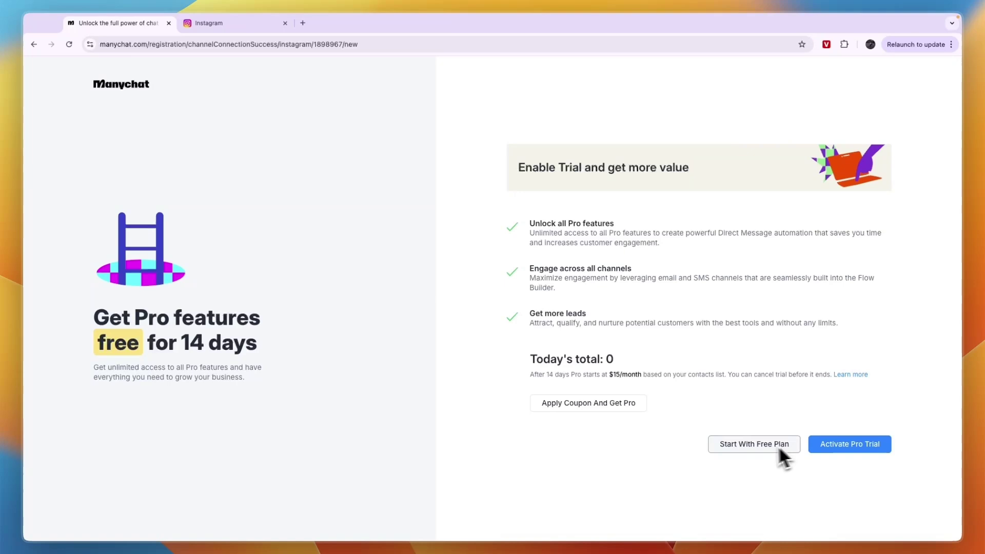
Choose the Free plan and answer that the account is for Client needs
left_click(743, 446)
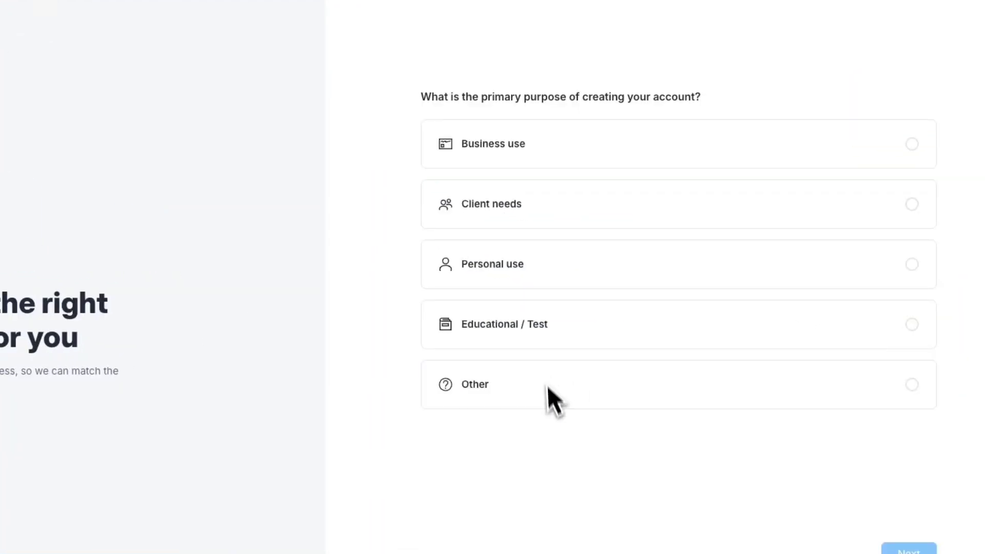
left_click_drag(395, 126, 691, 122)
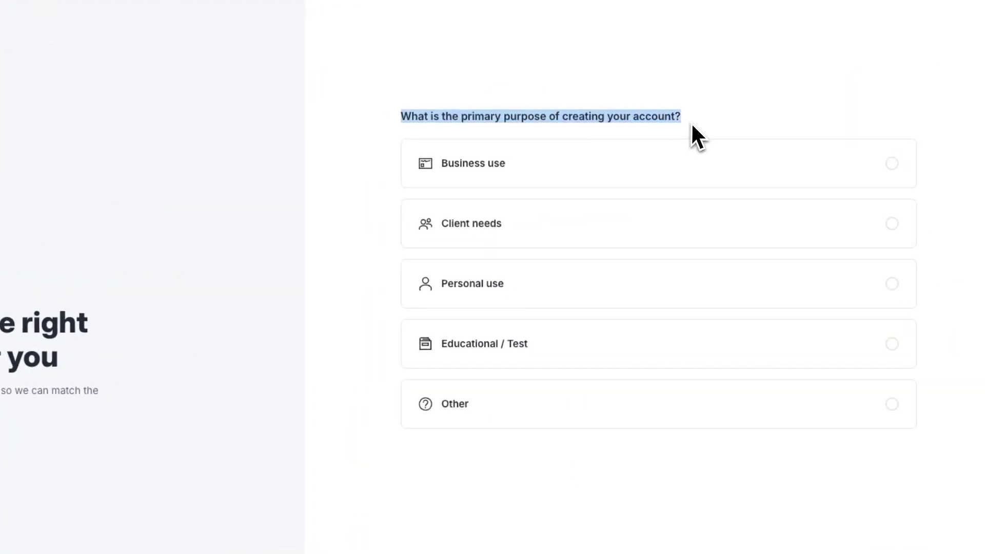
left_click(496, 223)
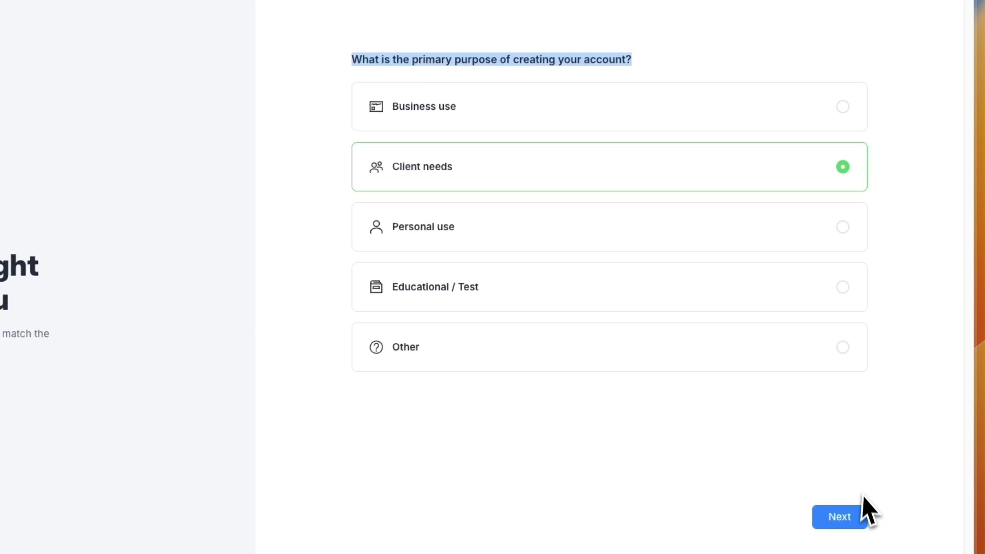
left_click(839, 516)
Answer Ongoing activities as the intended use
left_click_drag(384, 140, 669, 138)
left_click(545, 239)
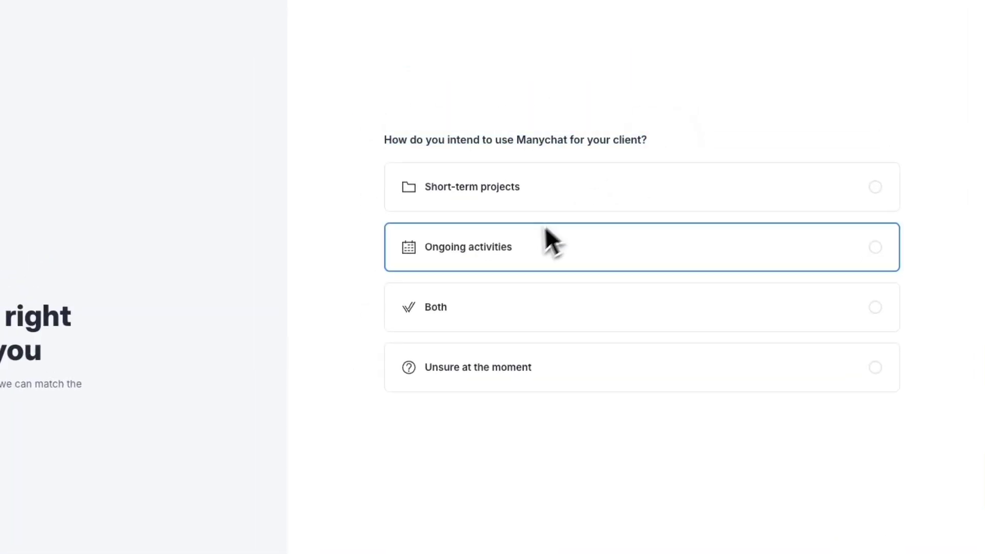
left_click(521, 243)
left_click(843, 508)
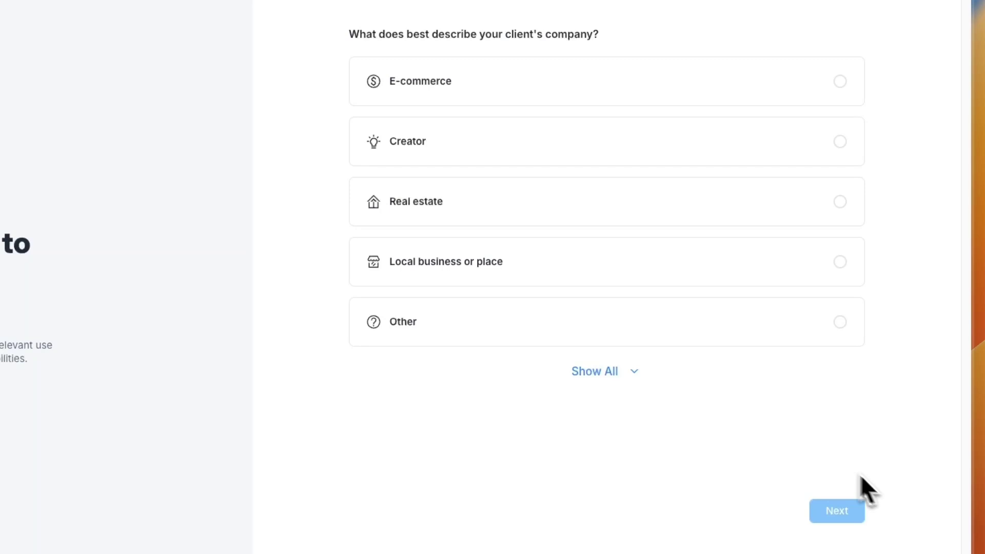
Set company type to Local business or place and reservations to Online booking system
left_click_drag(677, 118, 440, 116)
left_click(439, 115)
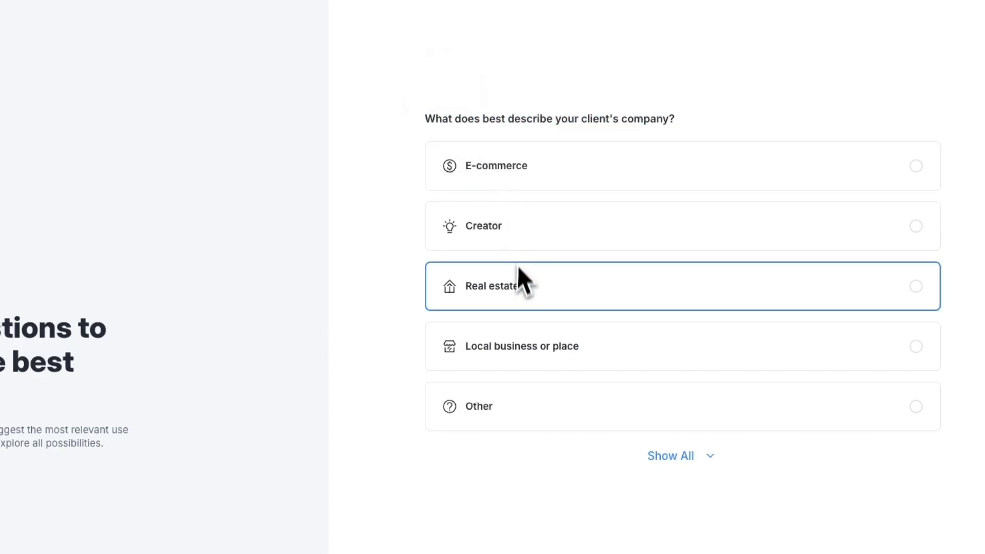
left_click(517, 285)
left_click(576, 268)
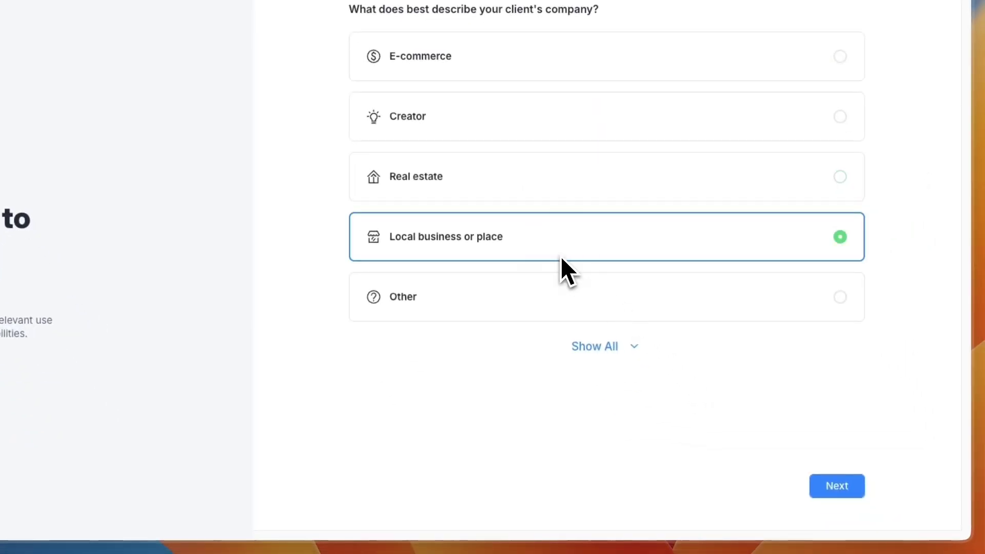
left_click(837, 486)
left_click_drag(761, 123, 483, 126)
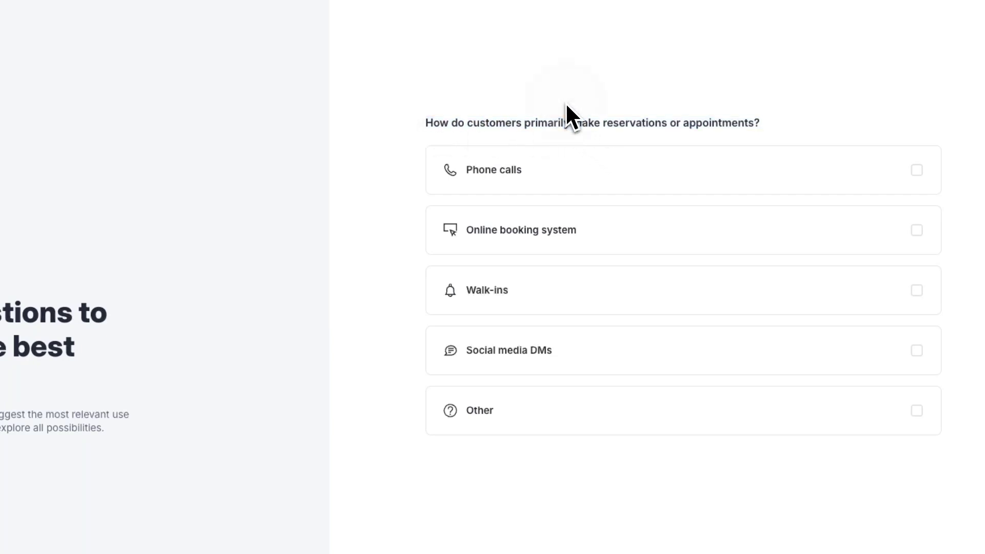
left_click(521, 225)
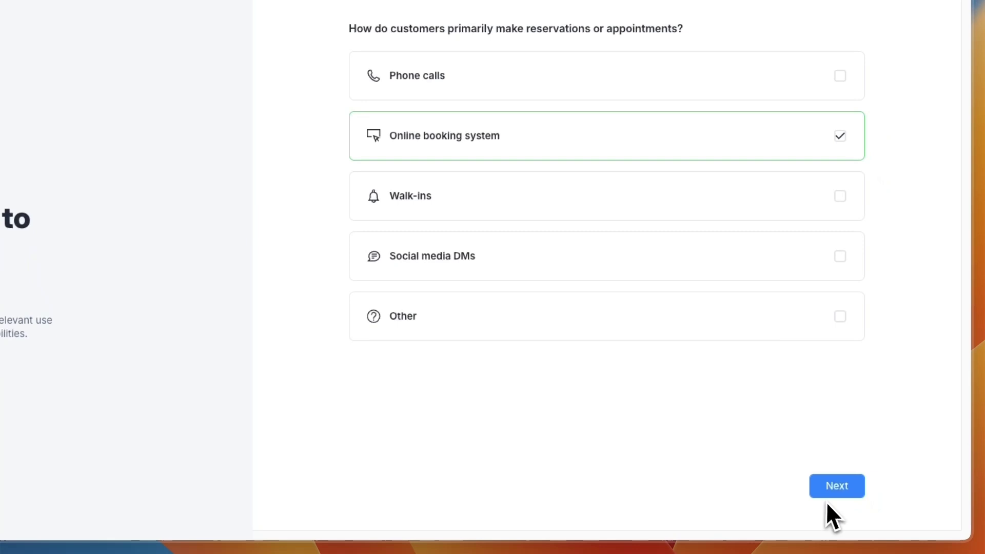